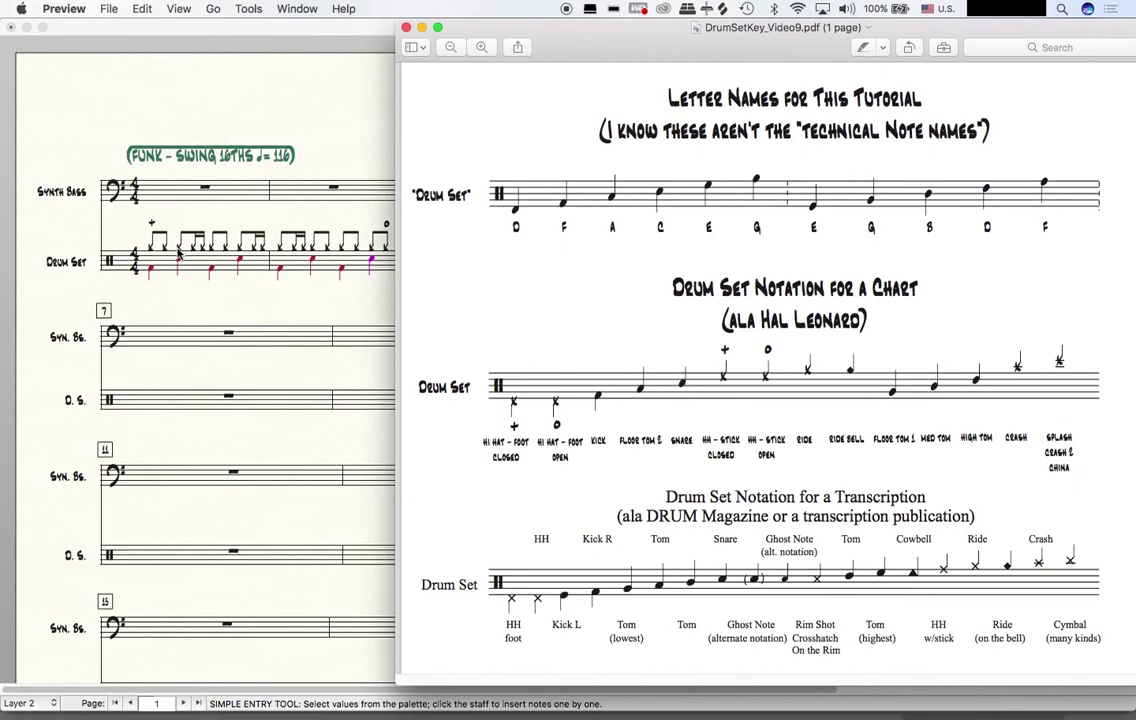
Step: Bring the Finale score 'Make the Change' forward after reviewing the DrumSetKey PDF
click(276, 38)
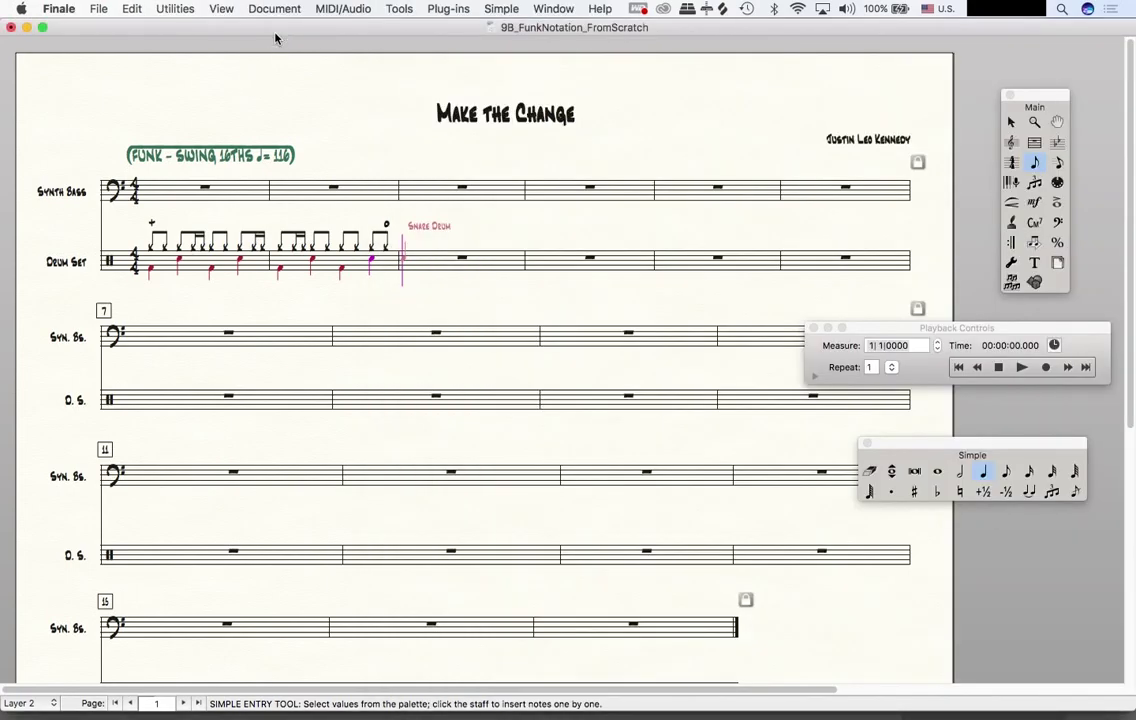
Step: Open the Score Manager's Instrument List and select the Drum Set staff
click(549, 9)
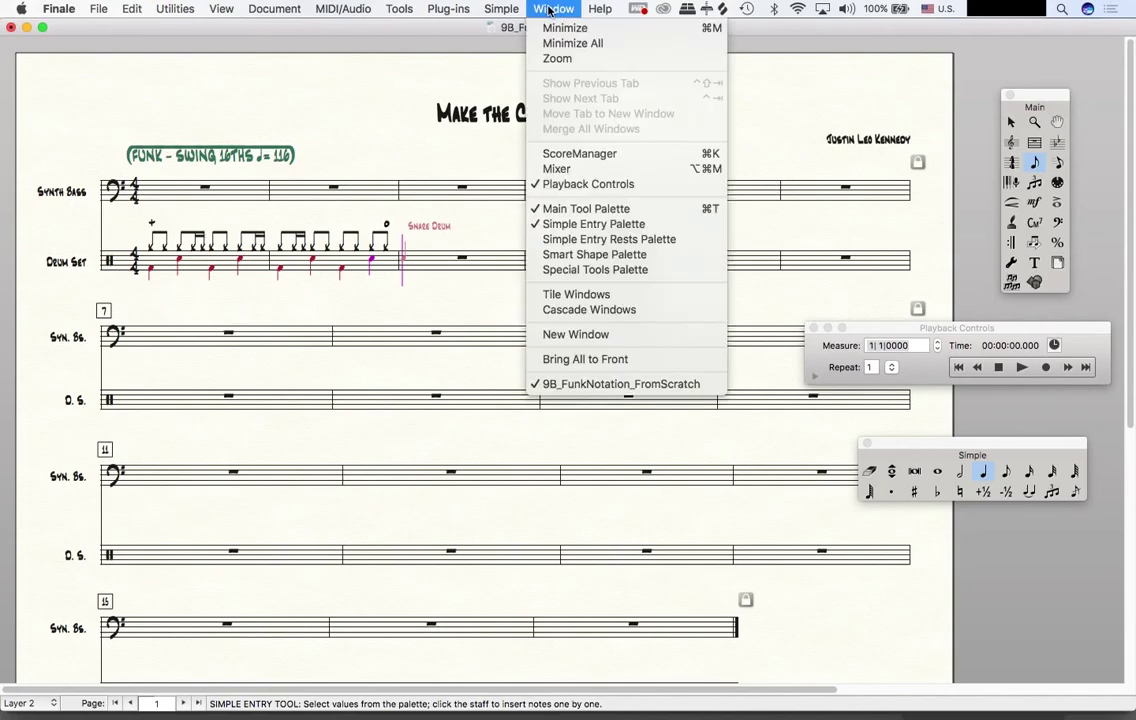
click(658, 156)
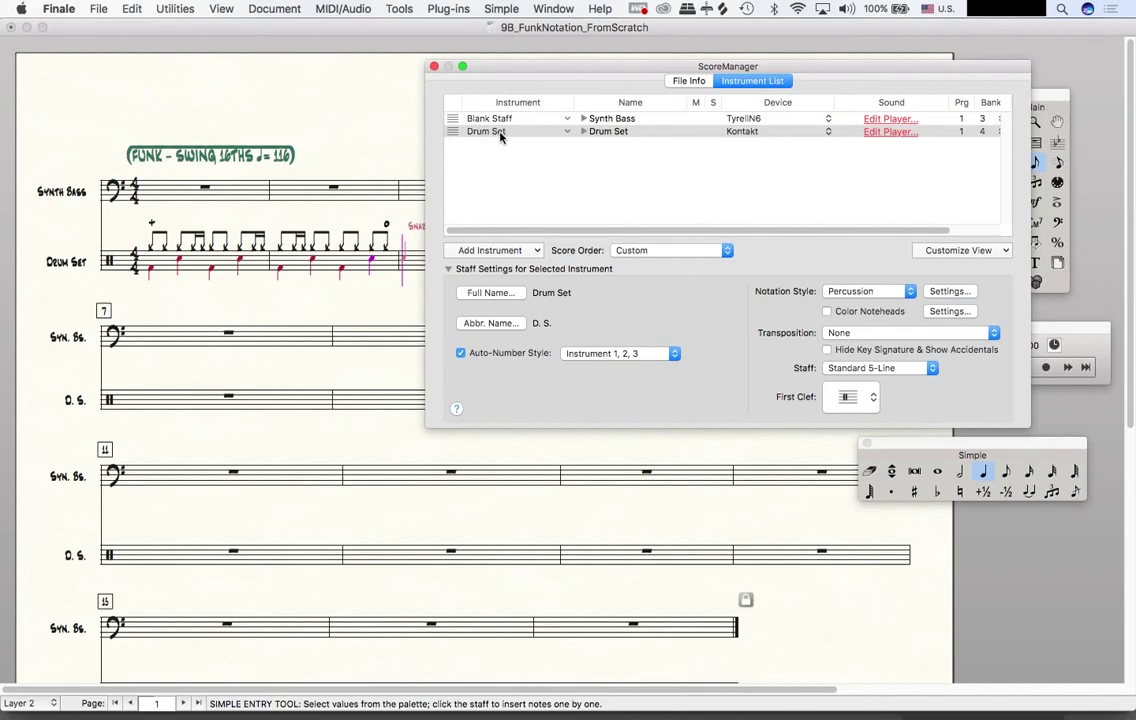
click(677, 133)
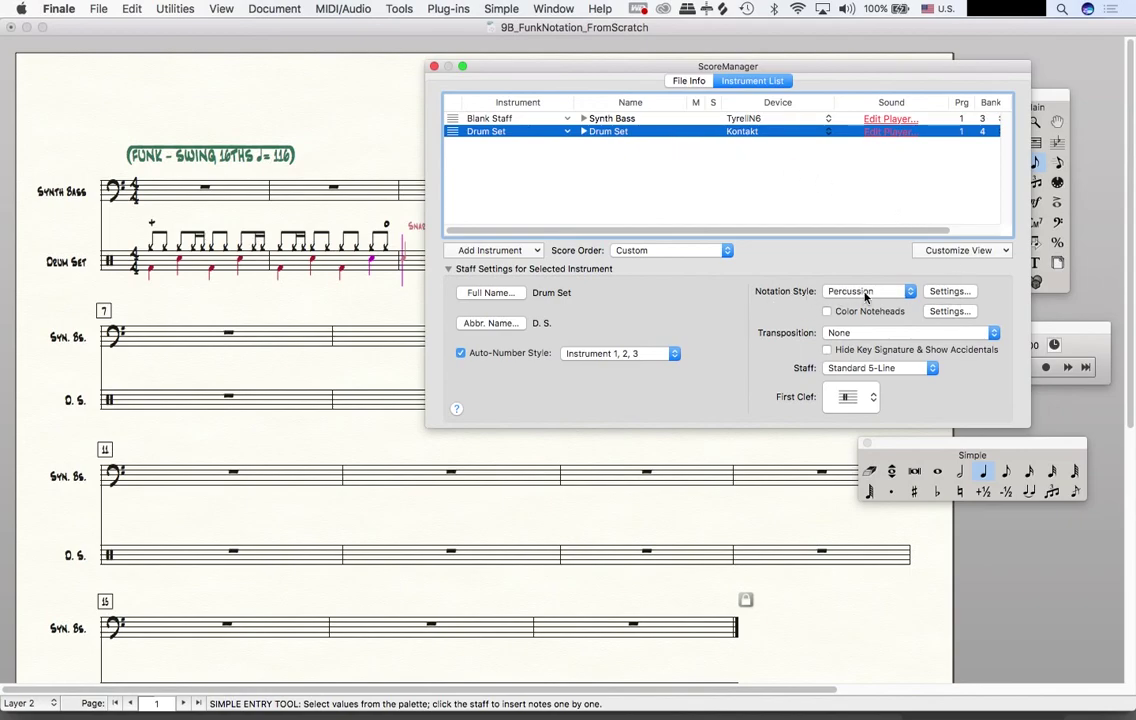
Step: Open the Drum Set layout in the Percussion Layout Designer, positioned higher and to the right
click(950, 292)
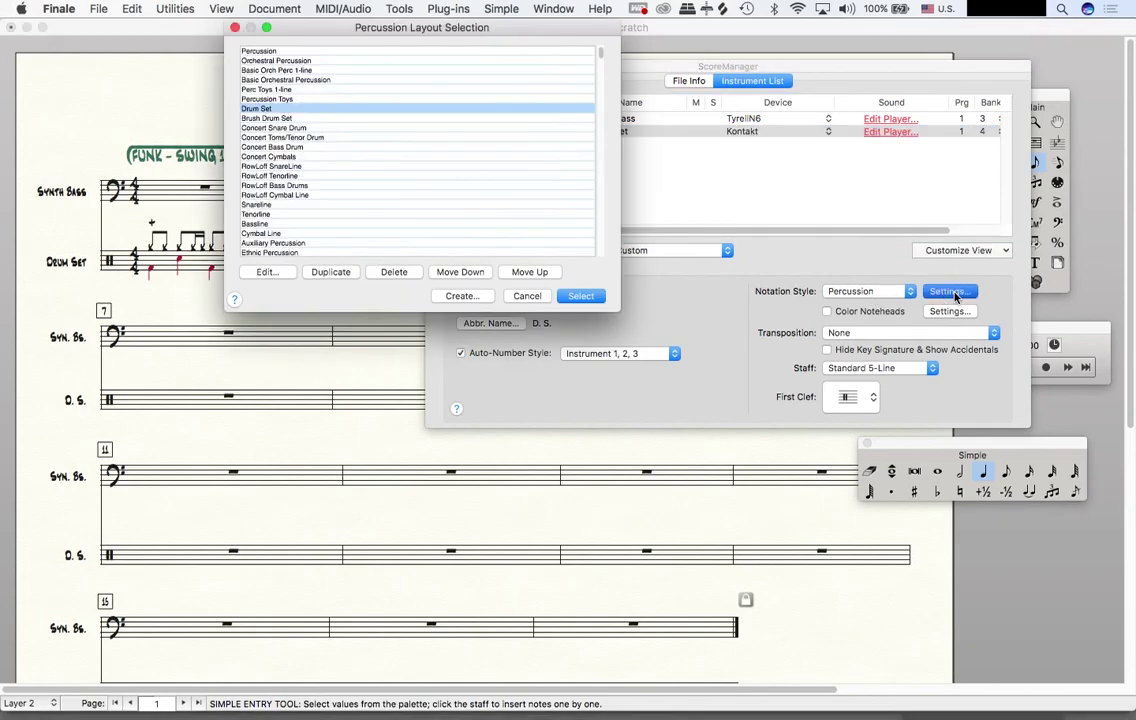
drag(286, 28, 308, 50)
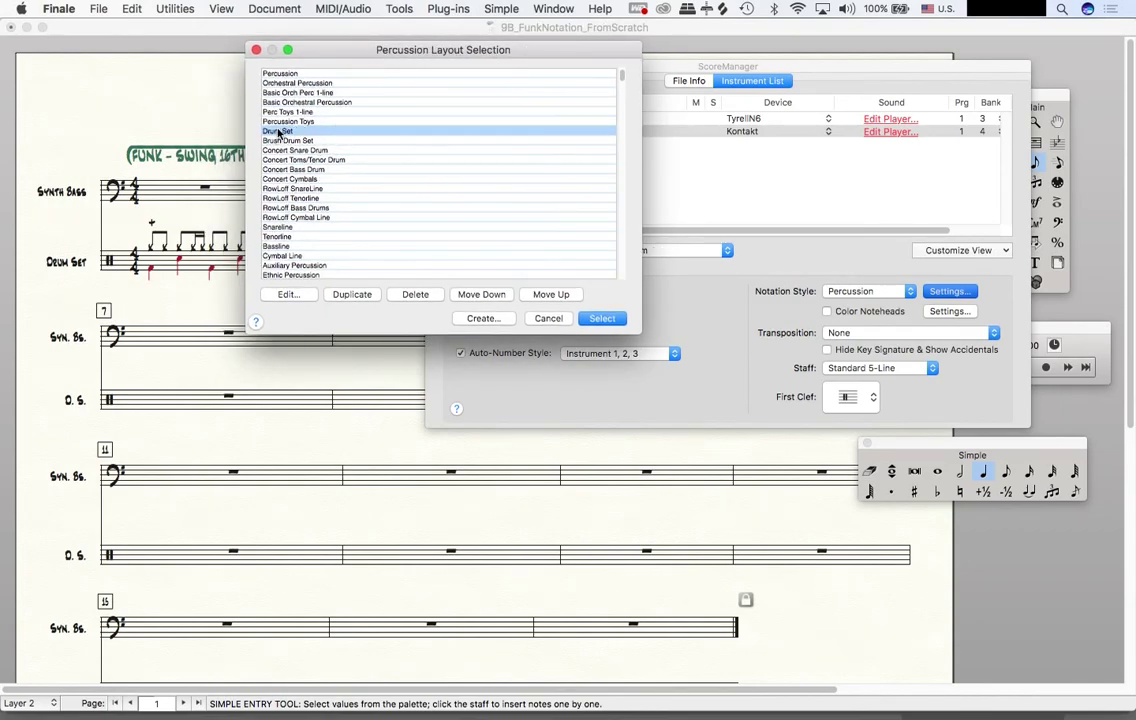
click(288, 294)
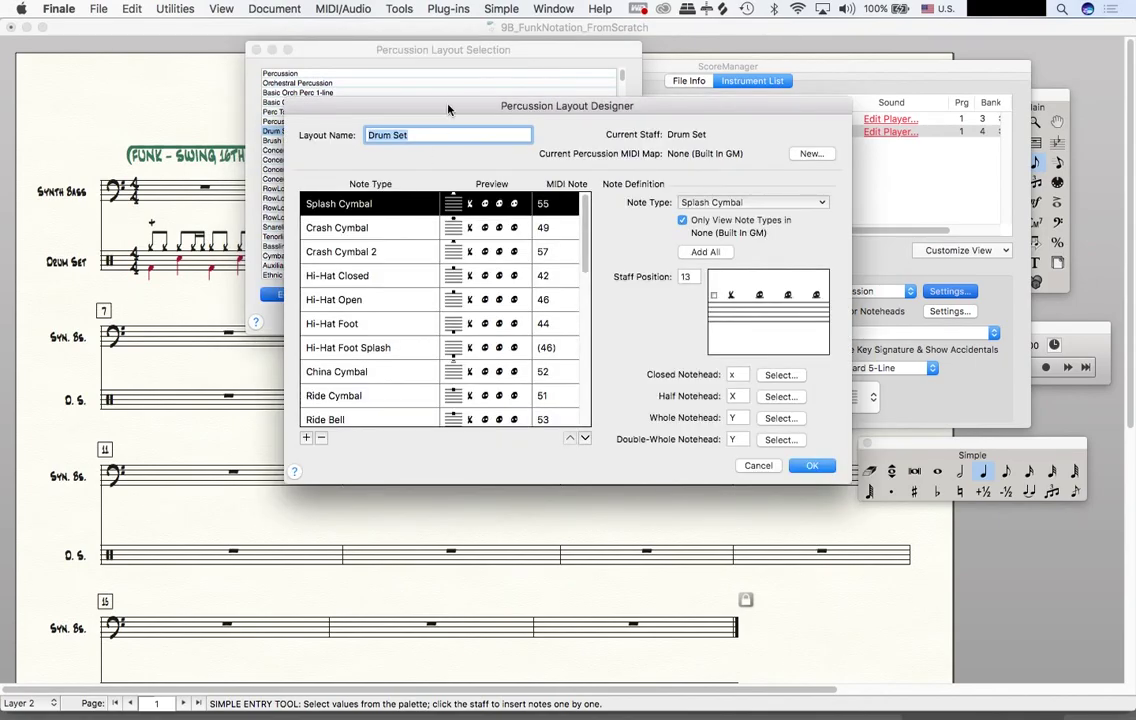
drag(445, 104, 430, 28)
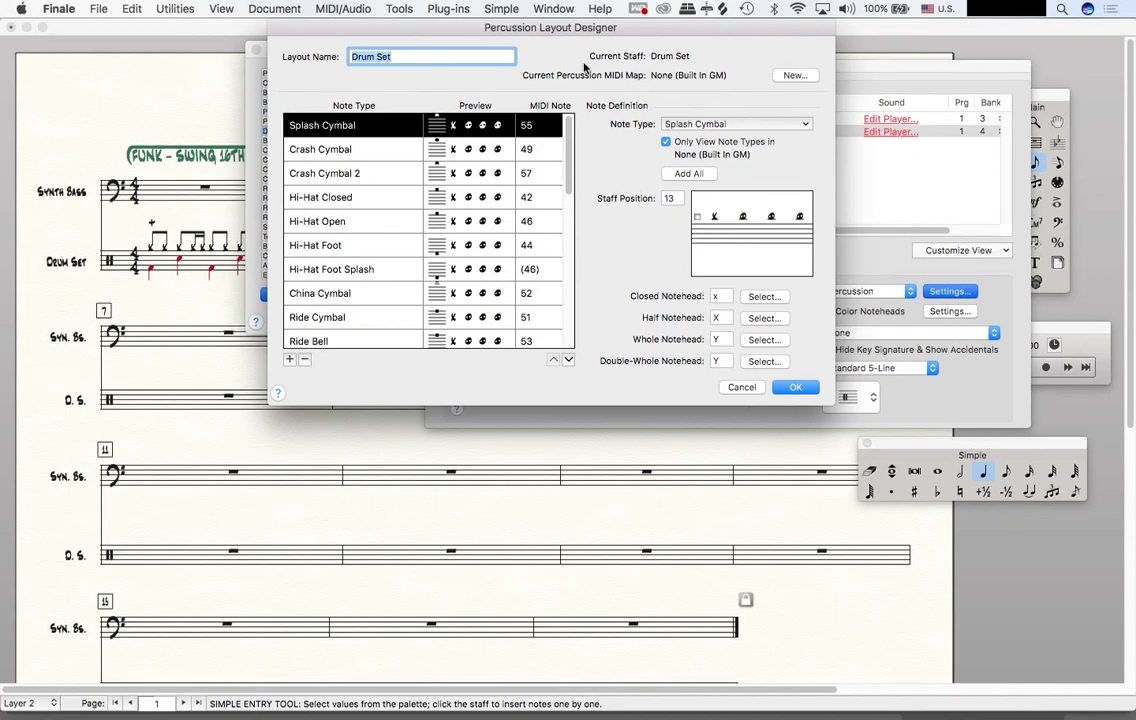
drag(370, 28, 450, 27)
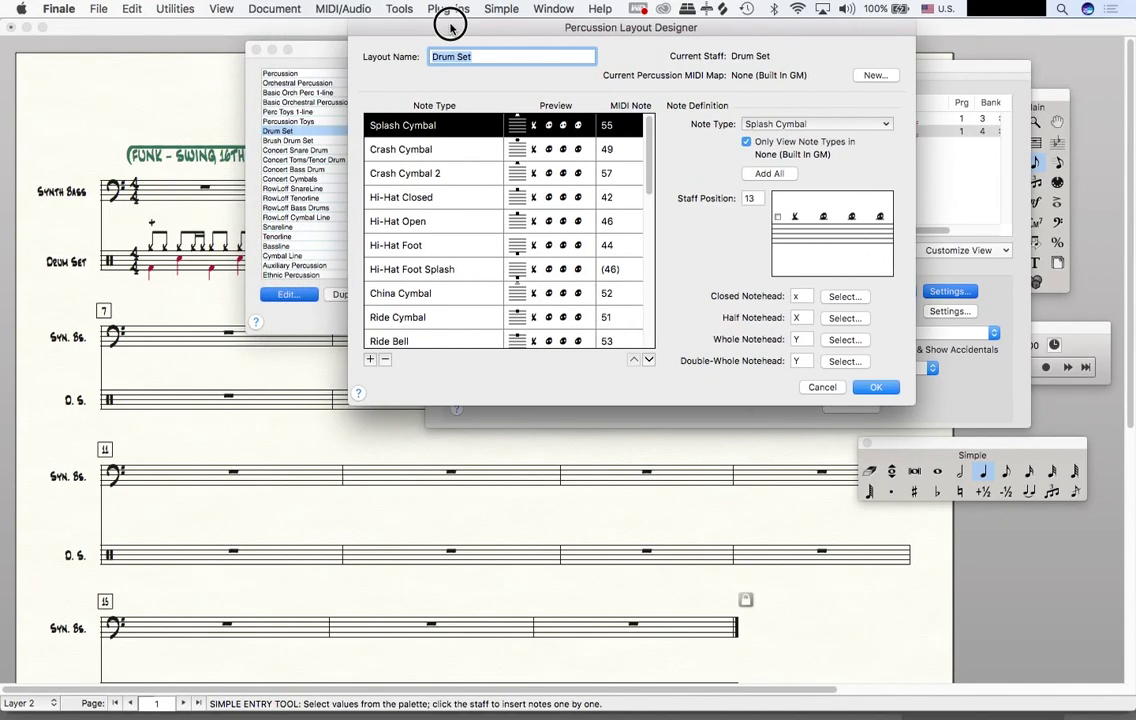
Step: Set Hi-Hat Closed (MIDI 42) to staff position 9, after first trying 10
click(448, 203)
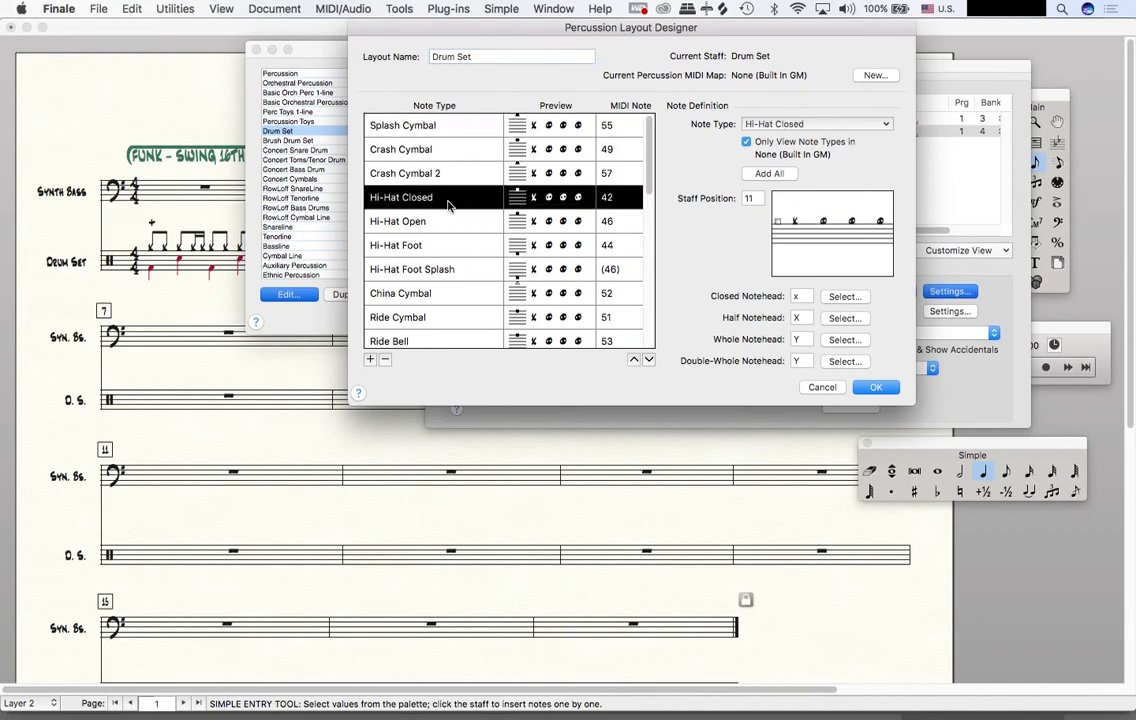
double_click(757, 198)
click(762, 198)
text(10)
click(804, 296)
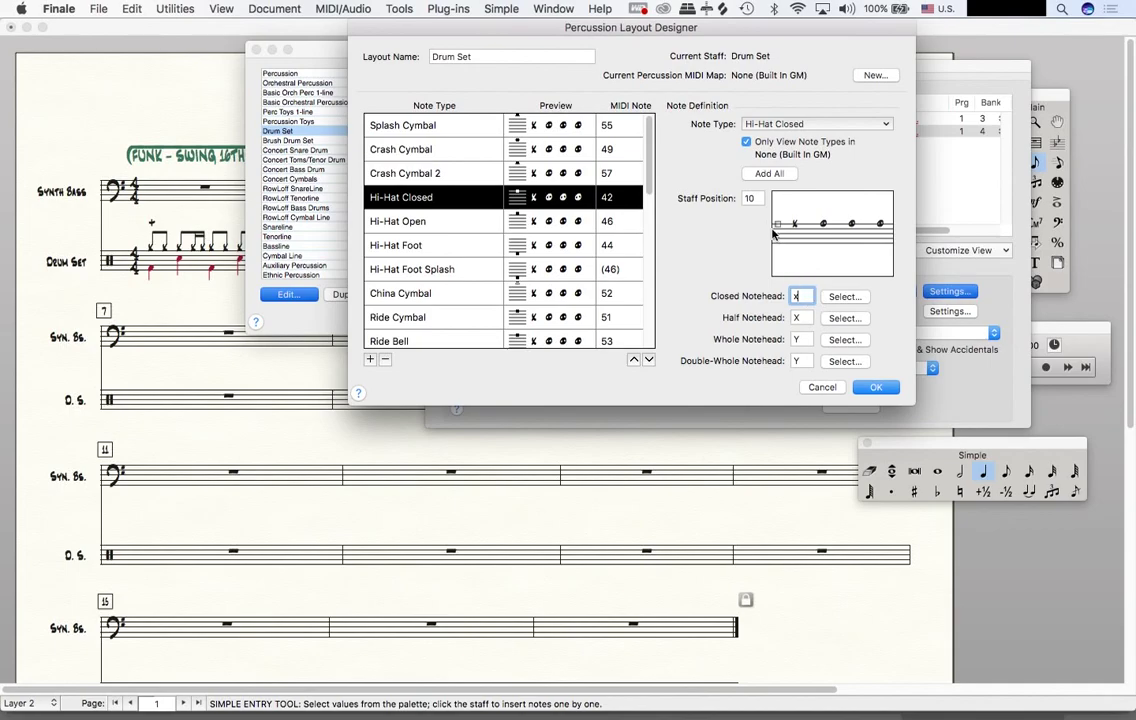
double_click(757, 197)
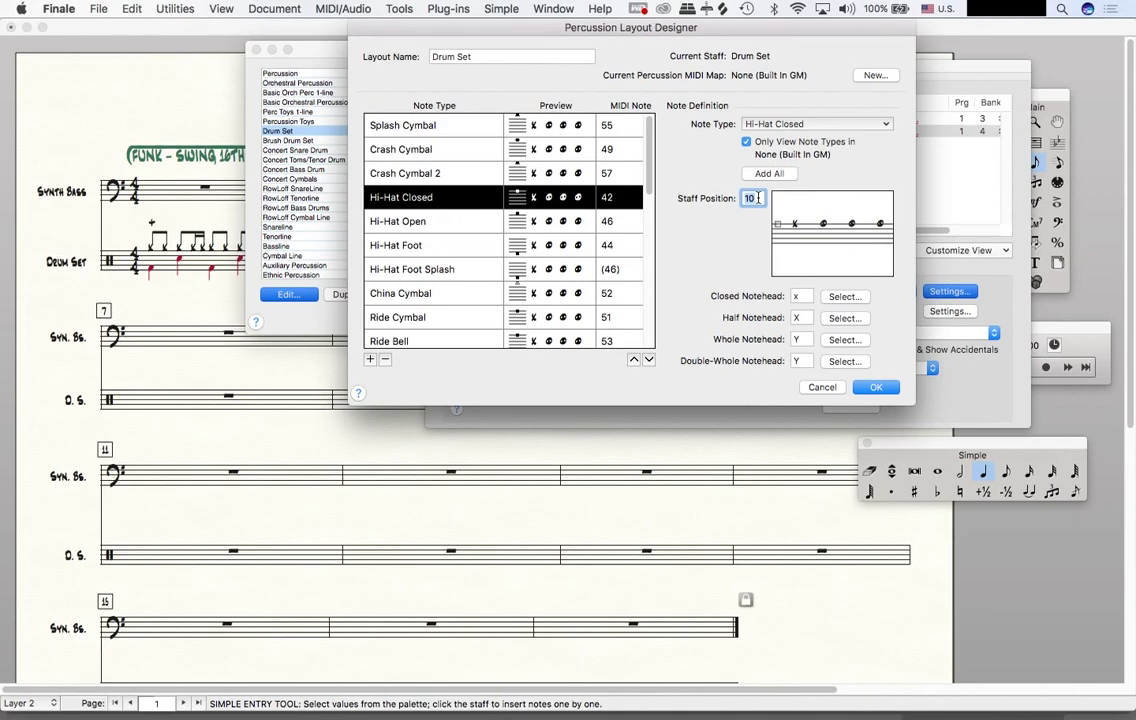
text(9)
click(801, 297)
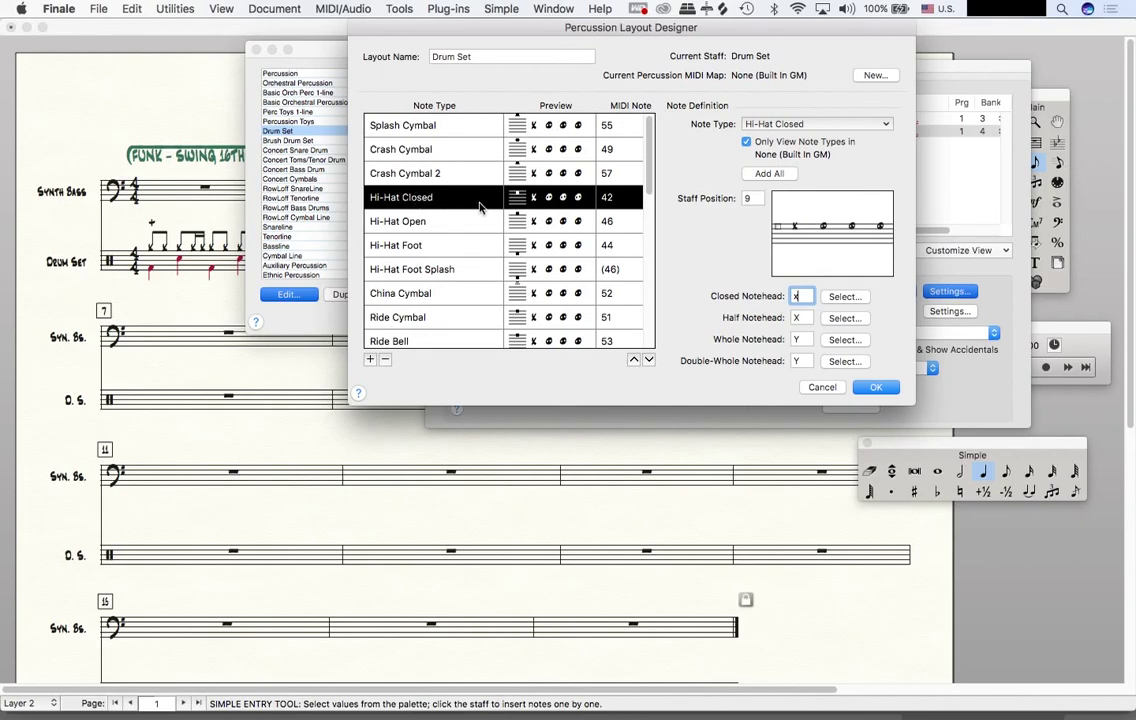
Step: Set Hi-Hat Open (MIDI 46) to staff position 9
click(430, 223)
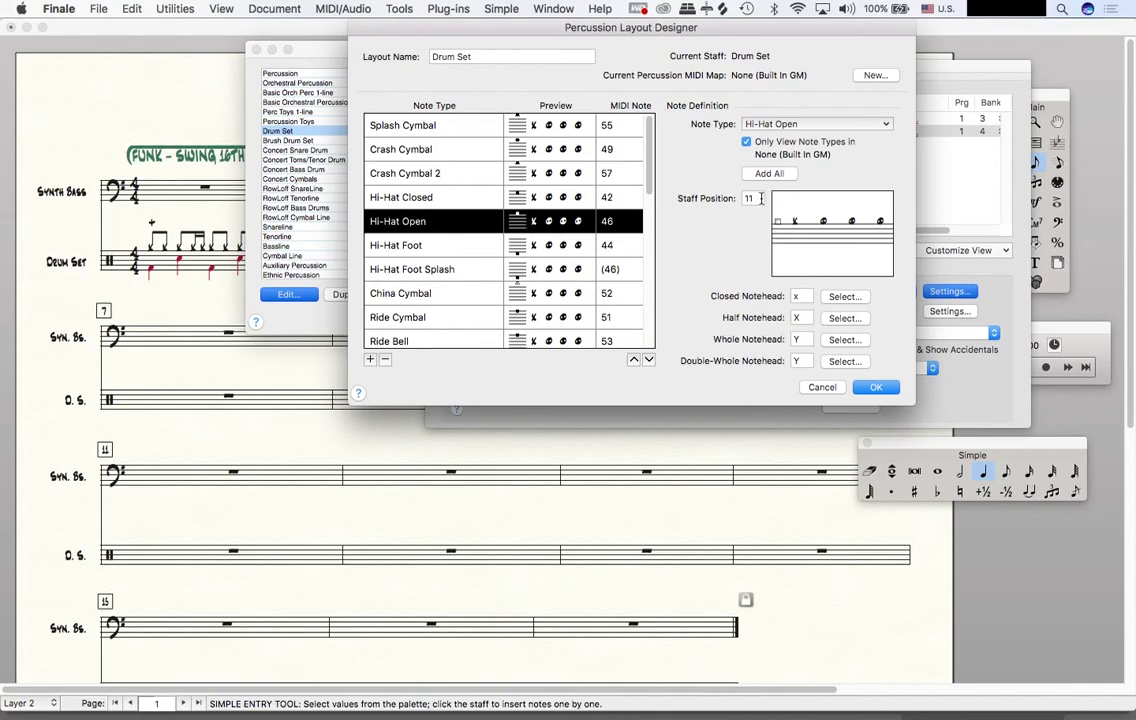
click(700, 205)
text(9)
key(Tab)
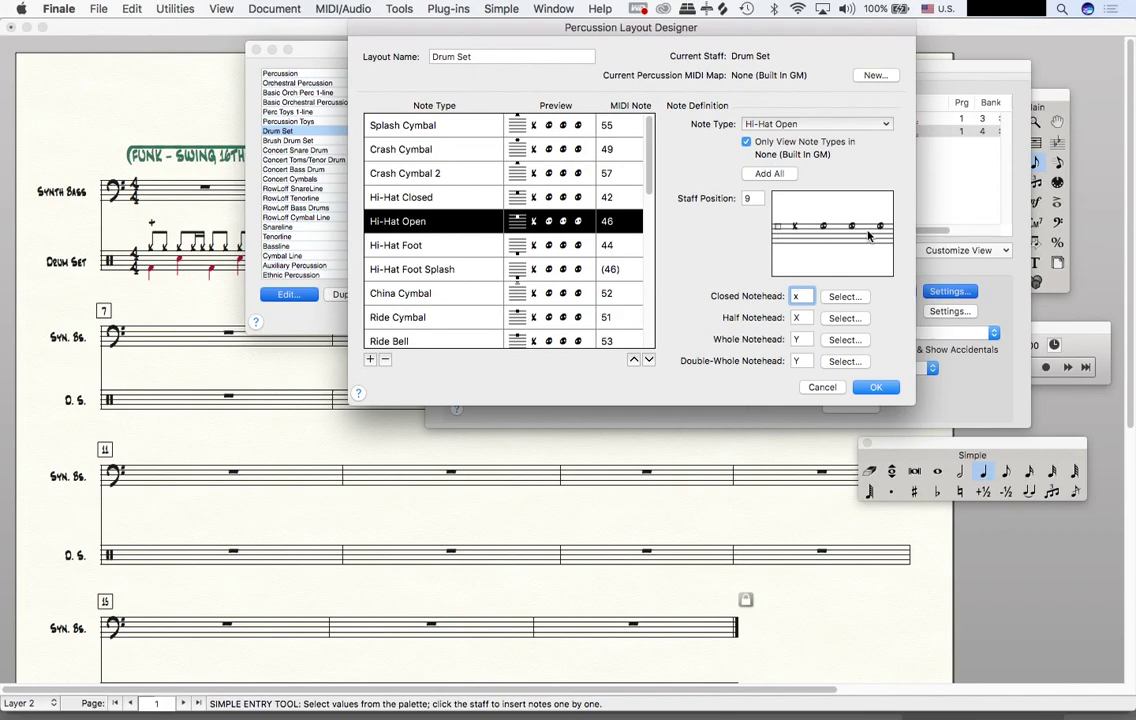
Step: Set the Ride Cymbal note type to staff position 11
click(449, 317)
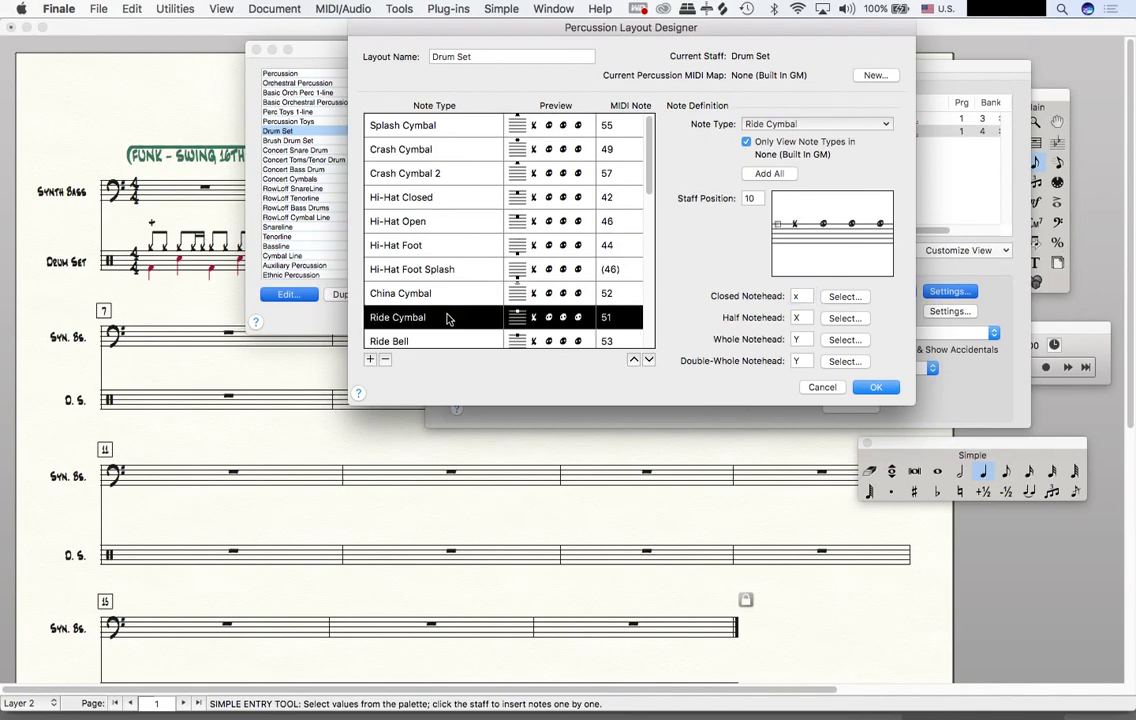
click(711, 196)
text(11)
click(799, 296)
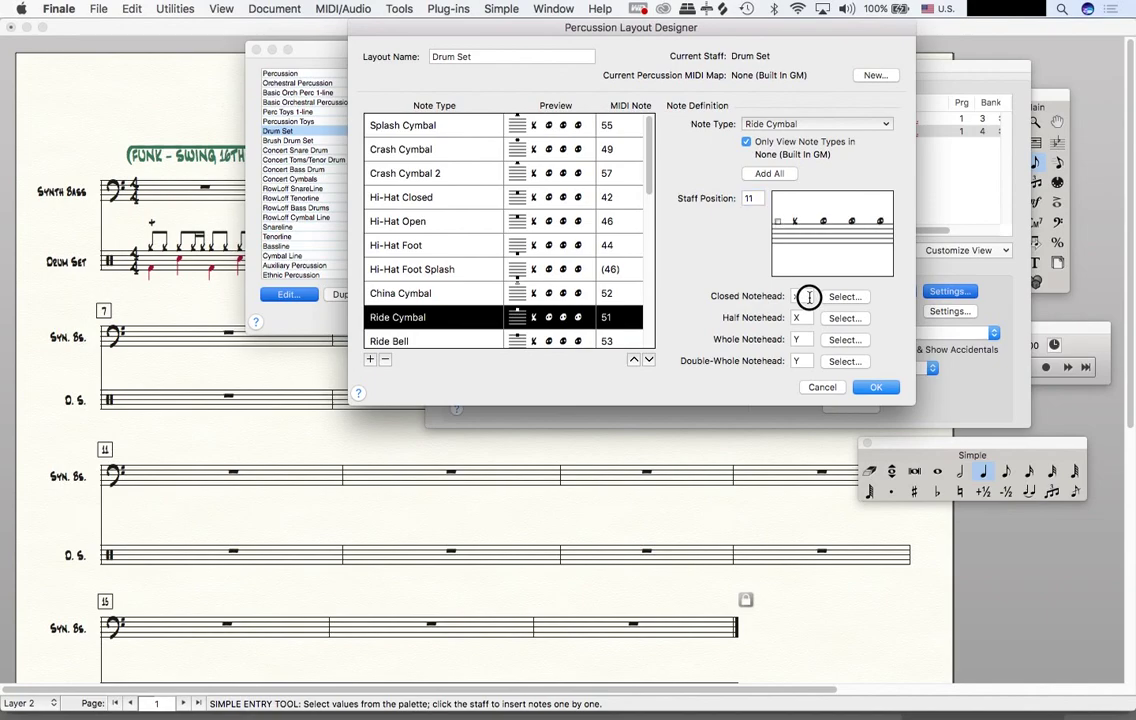
Step: Move the Ride Bell (MIDI 53) from staff position 10 to 11
click(423, 340)
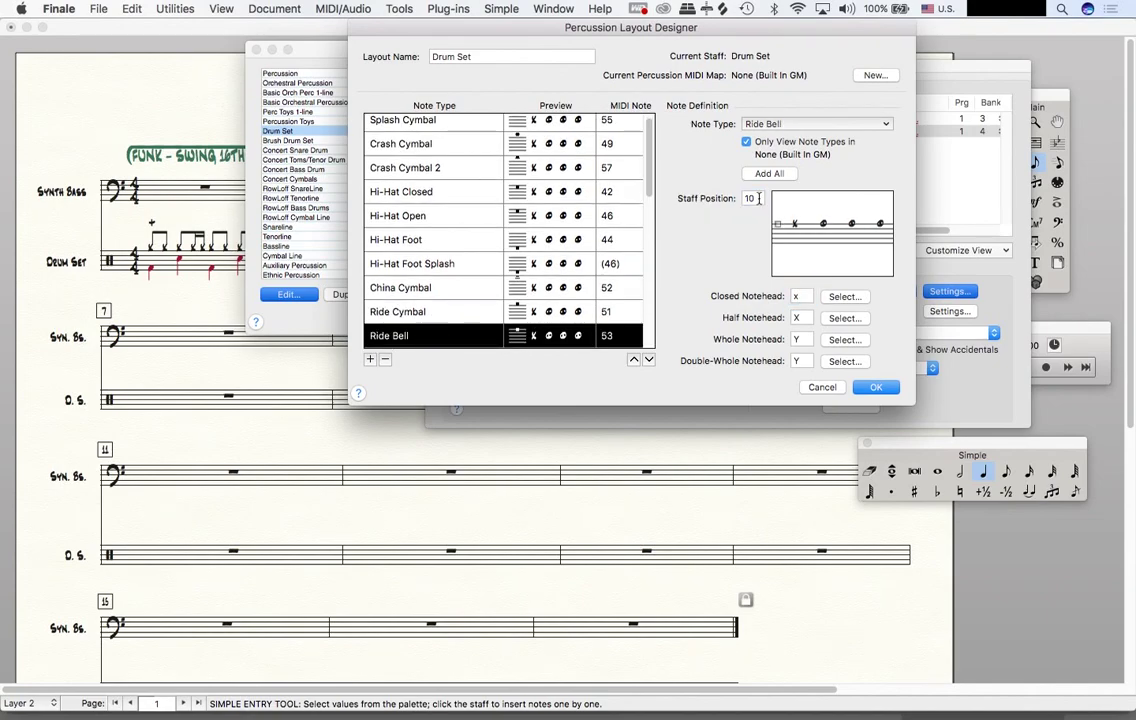
double_click(759, 198)
text(11)
click(801, 296)
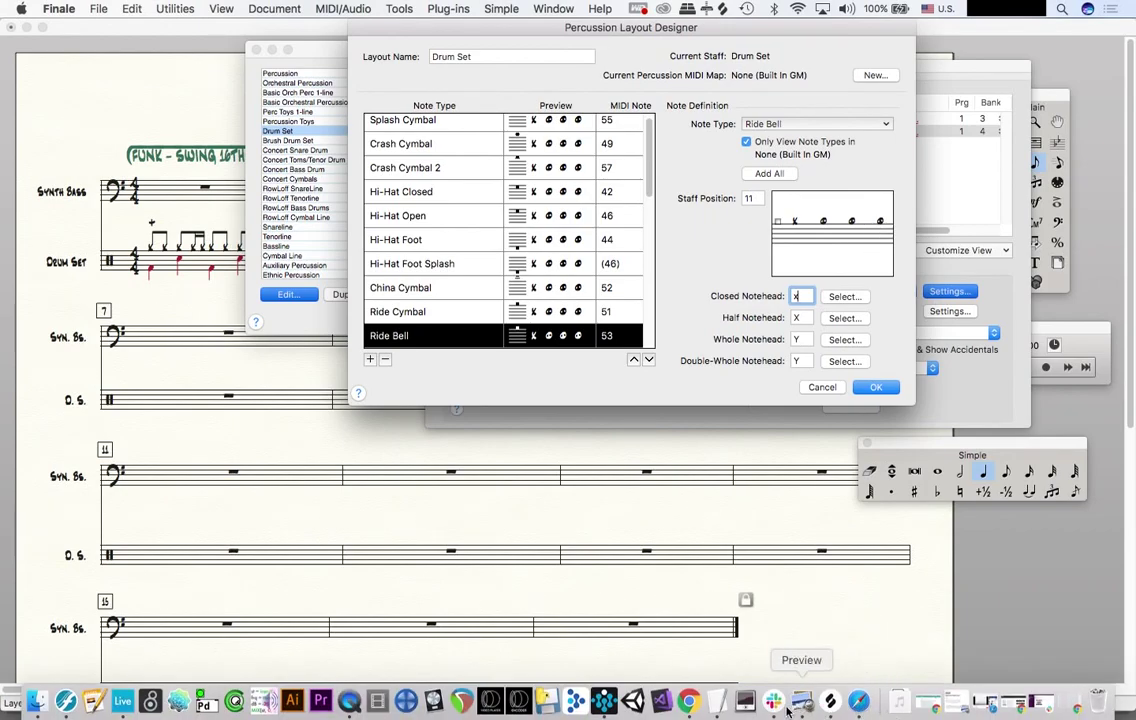
click(800, 703)
scroll(868, 333, down, 3)
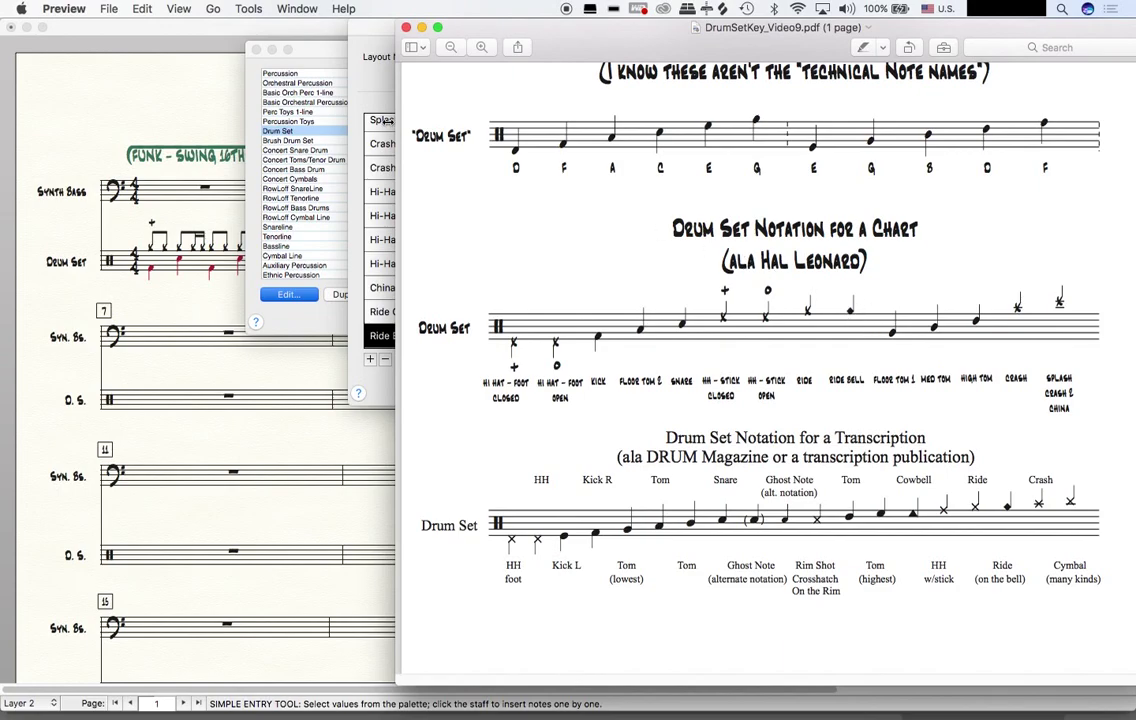
click(377, 92)
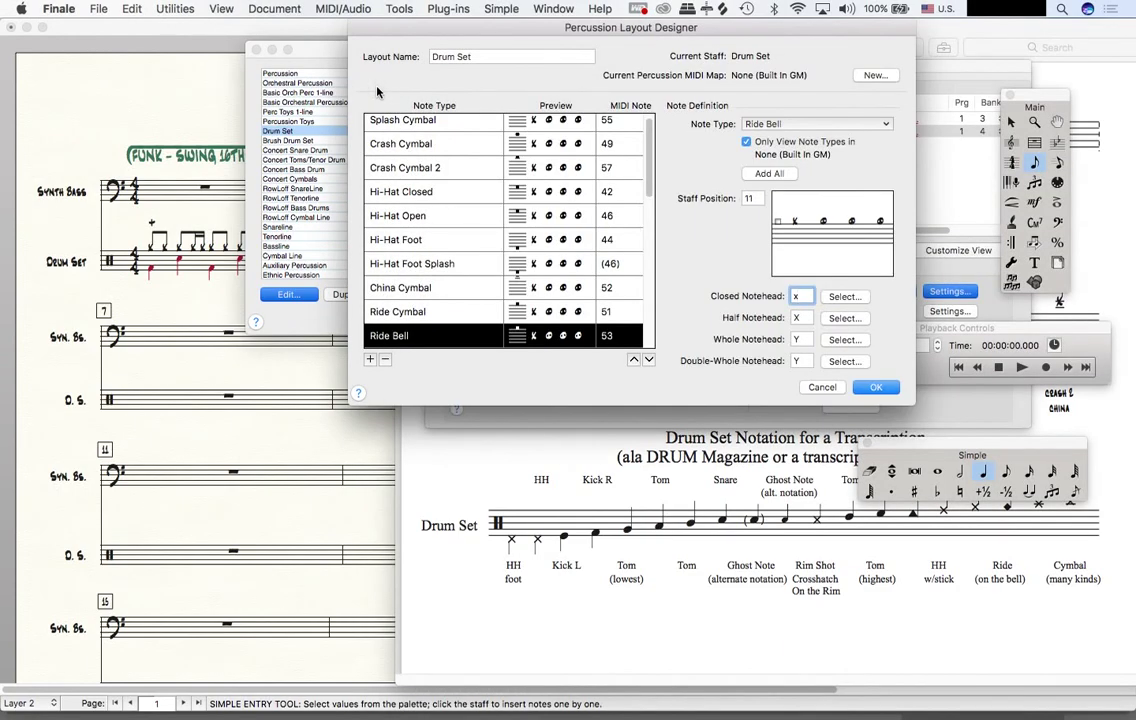
Step: Give the Ride Bell a diamond closed notehead, glyph 51
click(841, 298)
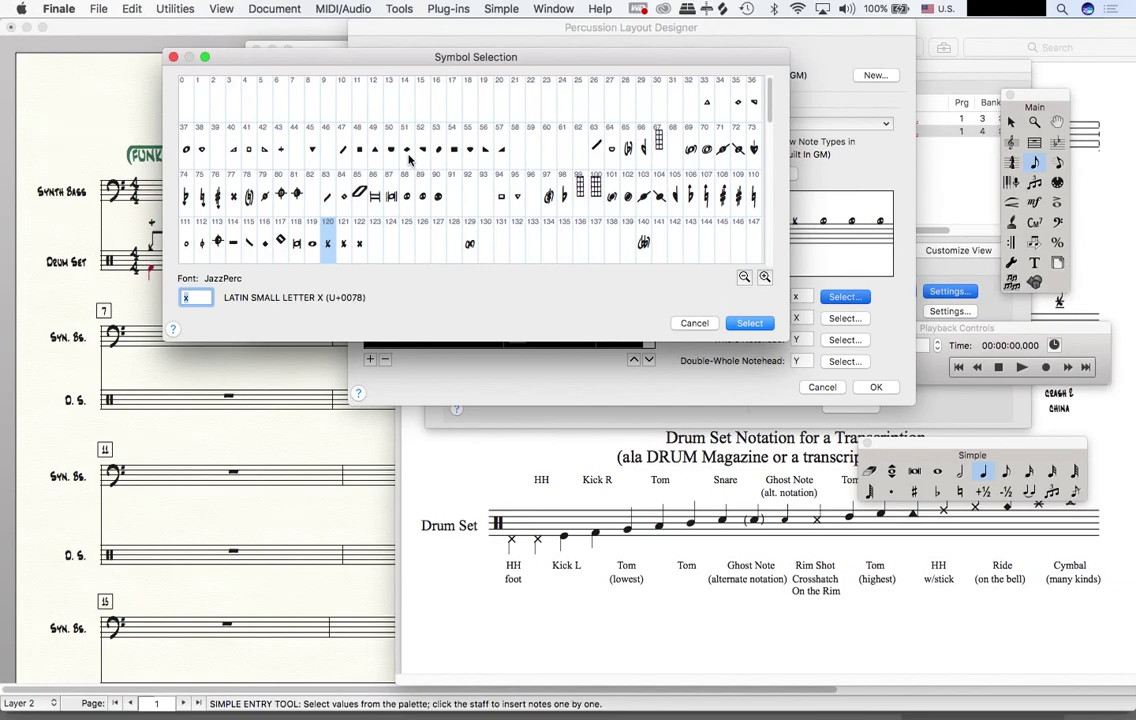
click(407, 149)
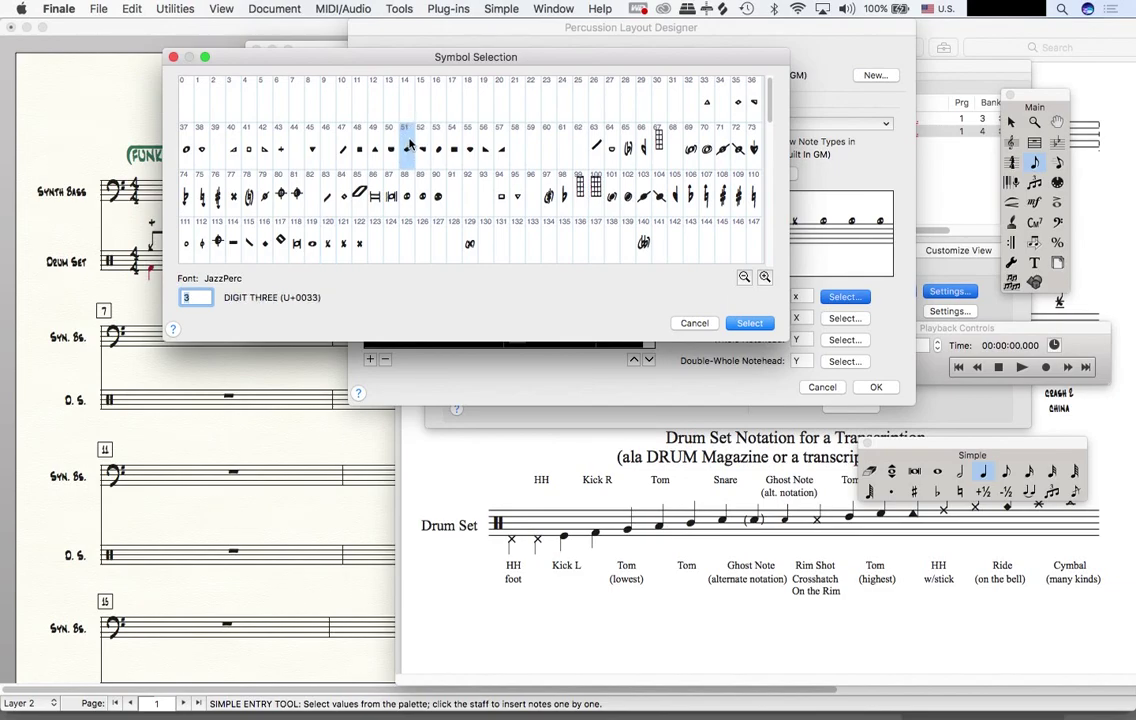
click(750, 324)
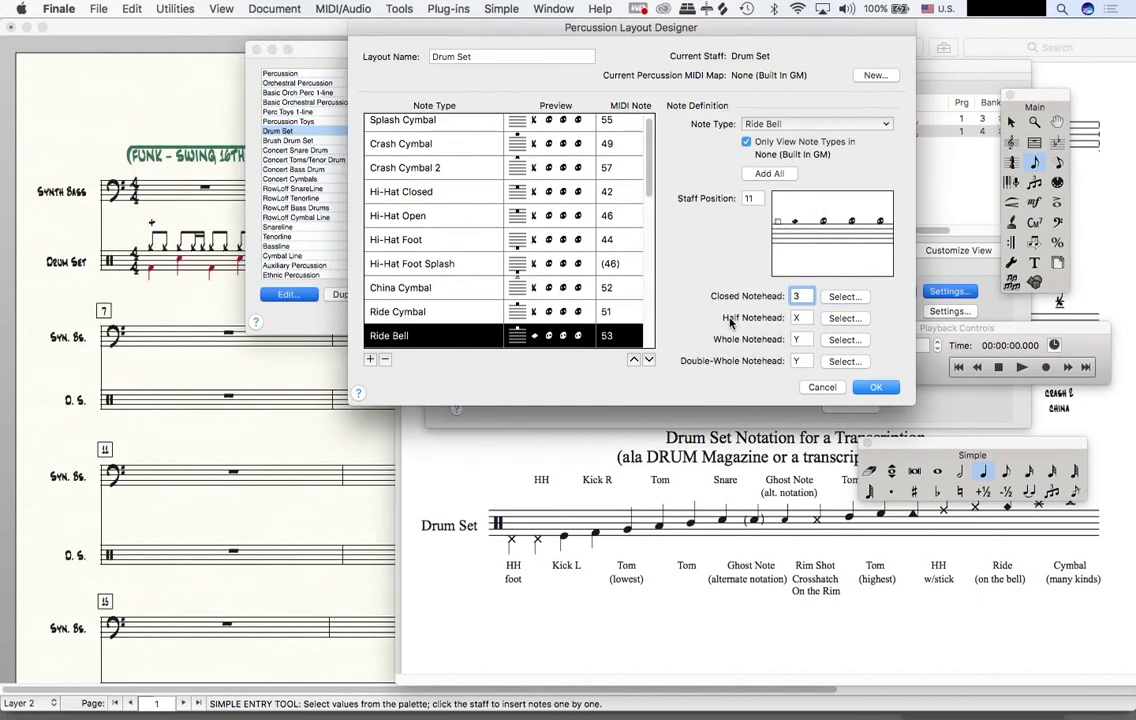
double_click(804, 297)
Step: Give the Ride Bell a hollow diamond half notehead, glyph 35
click(844, 318)
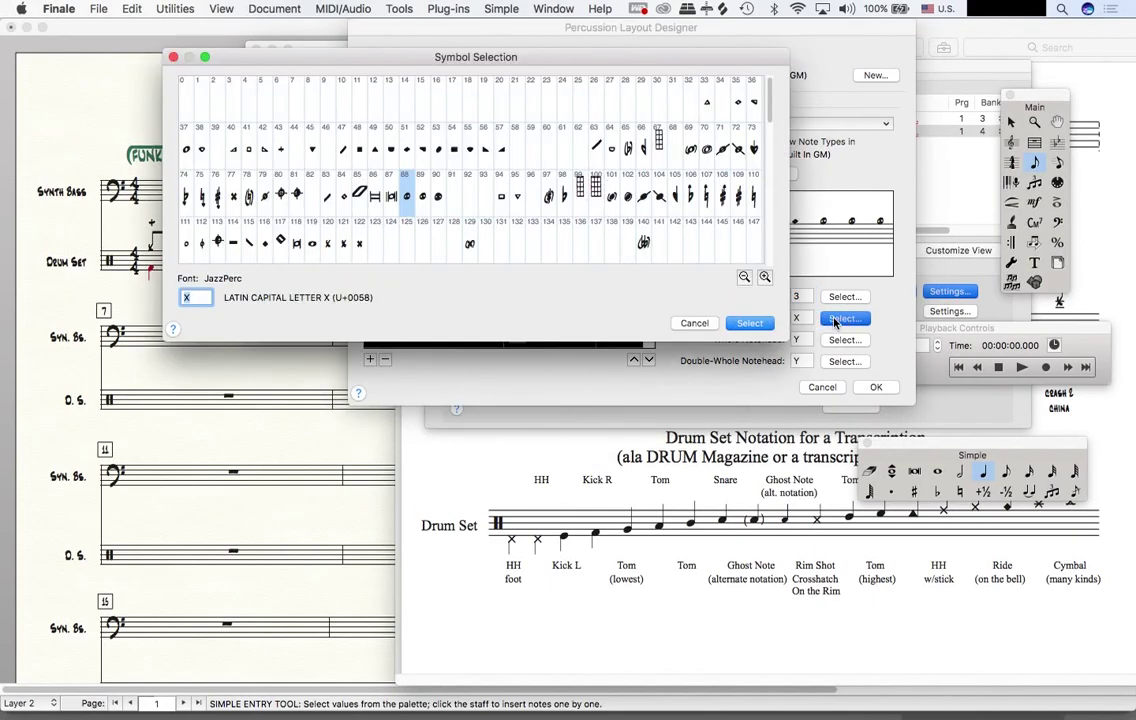
click(741, 94)
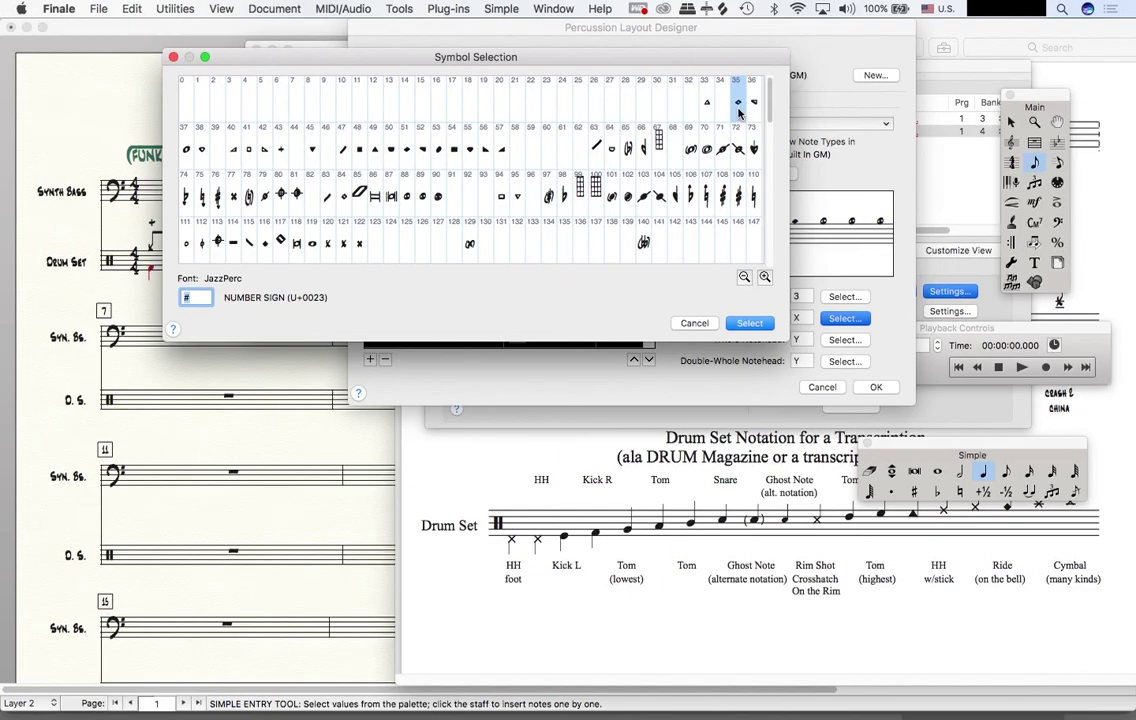
click(750, 323)
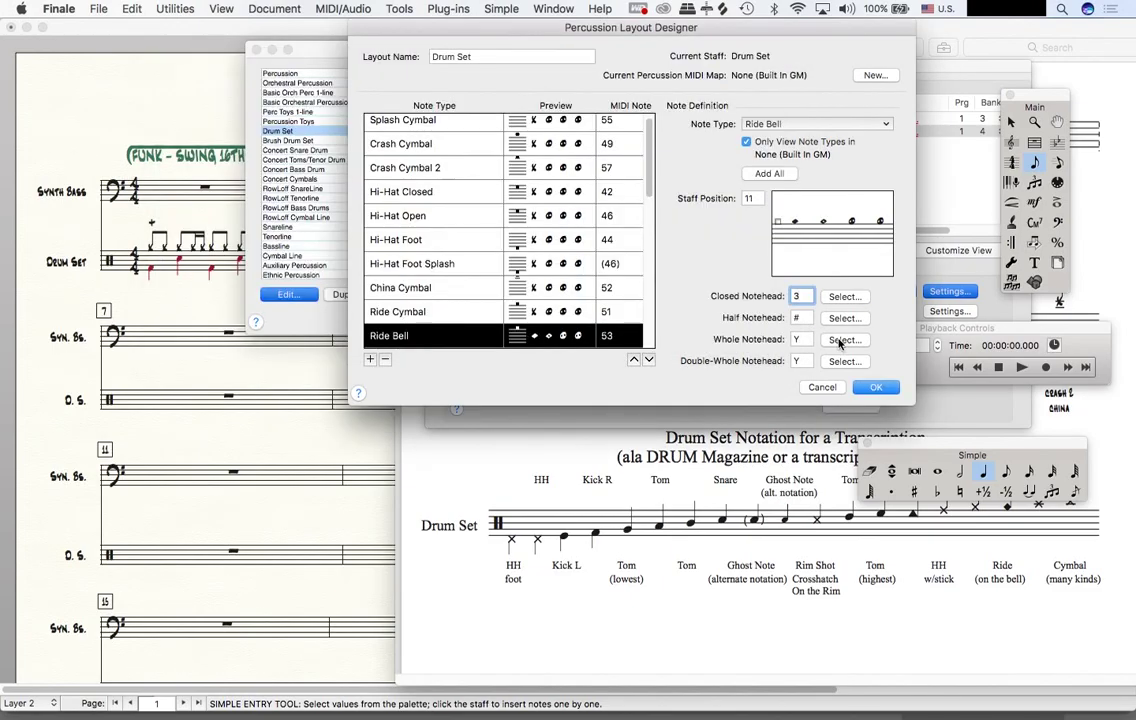
click(790, 339)
click(790, 317)
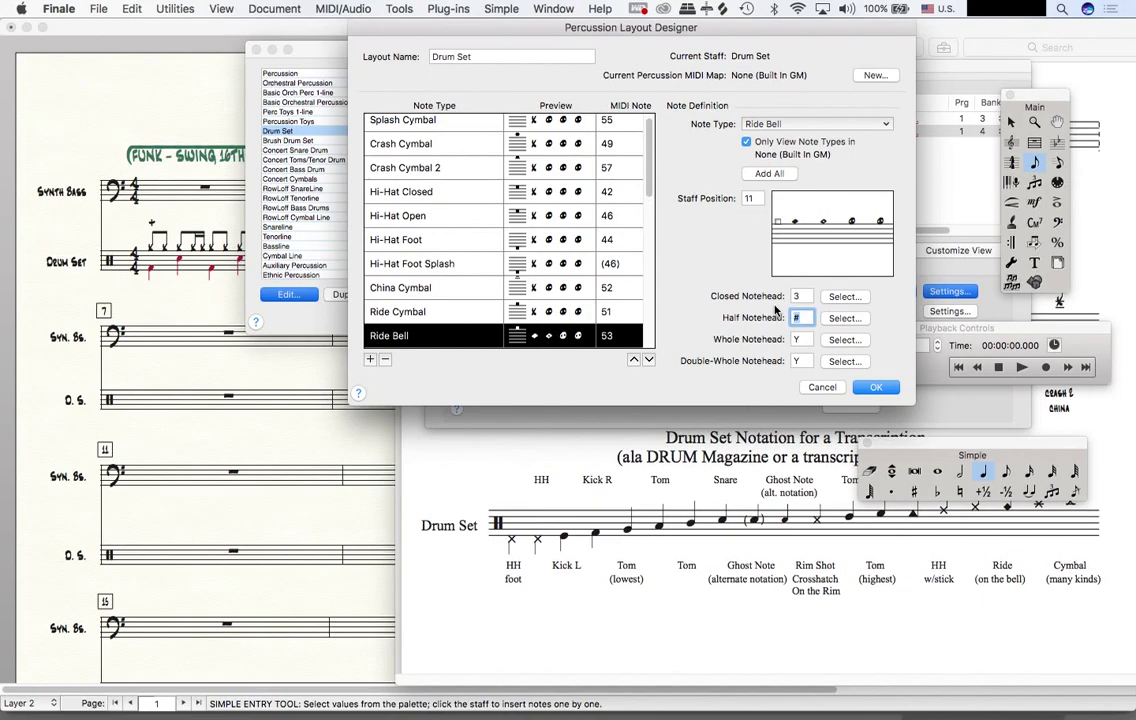
key(Tab)
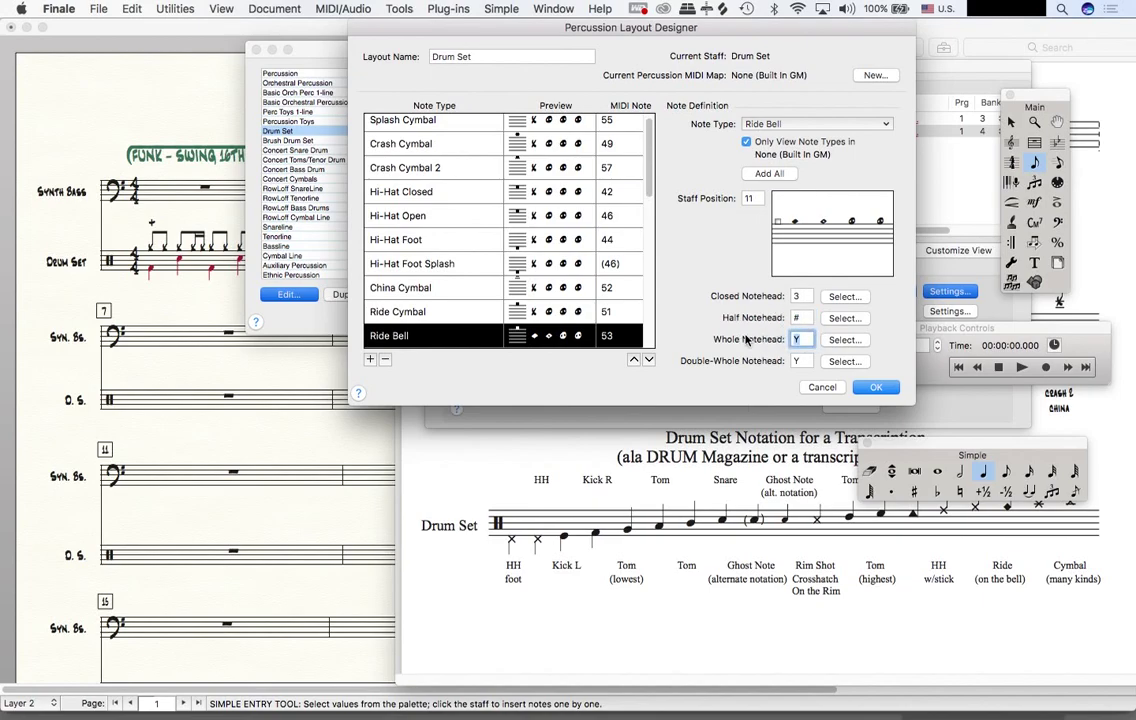
Step: Set the whole notehead to '#', save and apply the Drum Set layout, and close Score Manager
text(#)
click(809, 317)
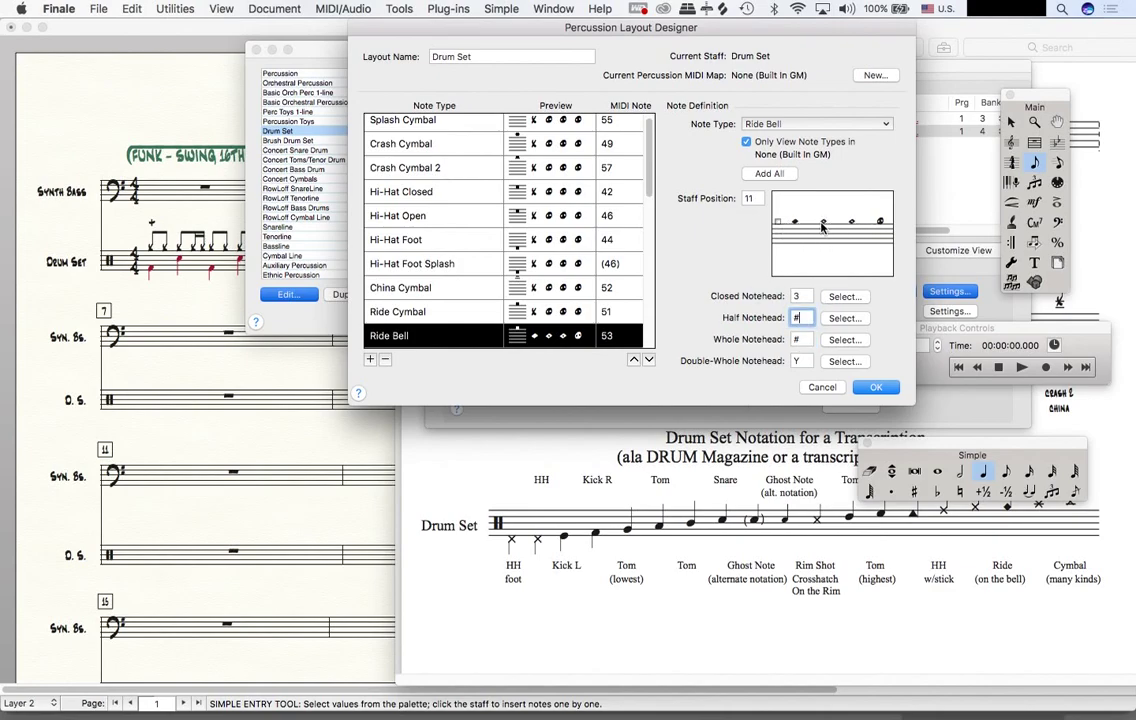
click(874, 387)
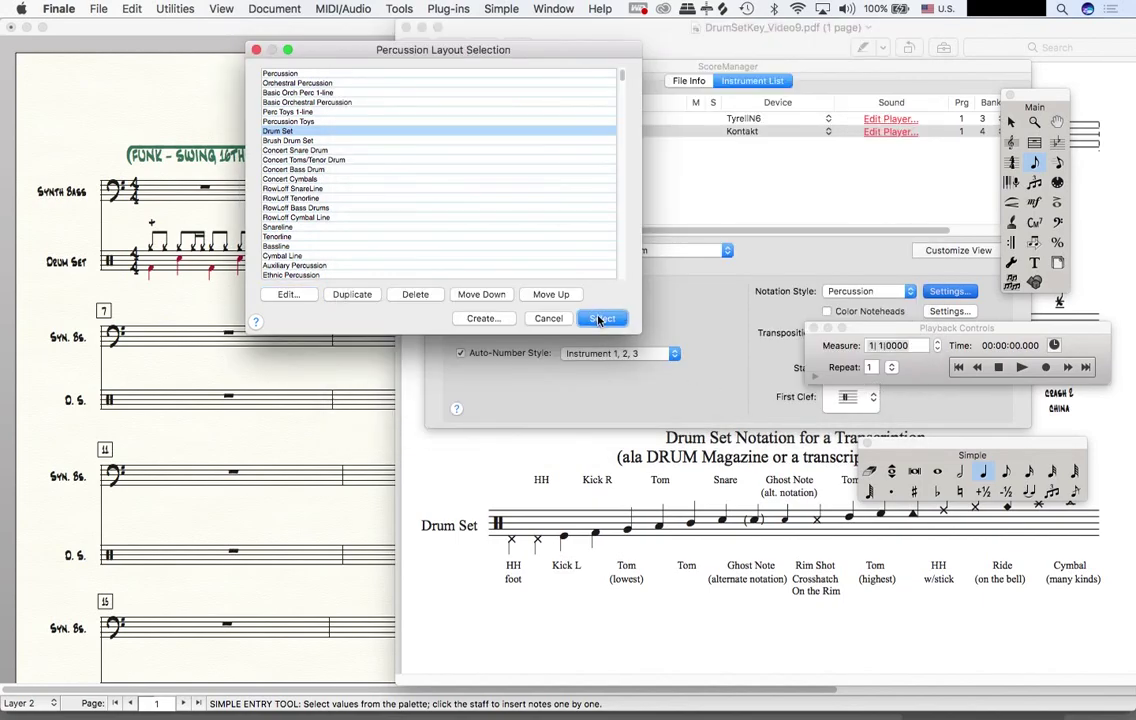
click(600, 319)
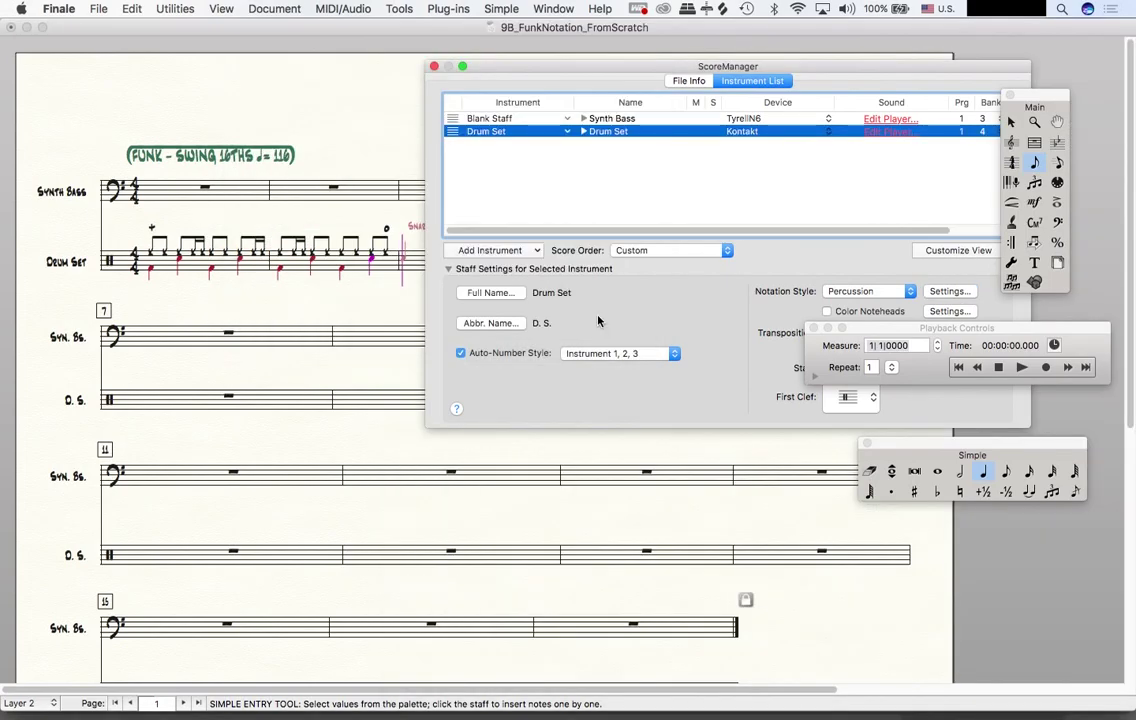
click(434, 67)
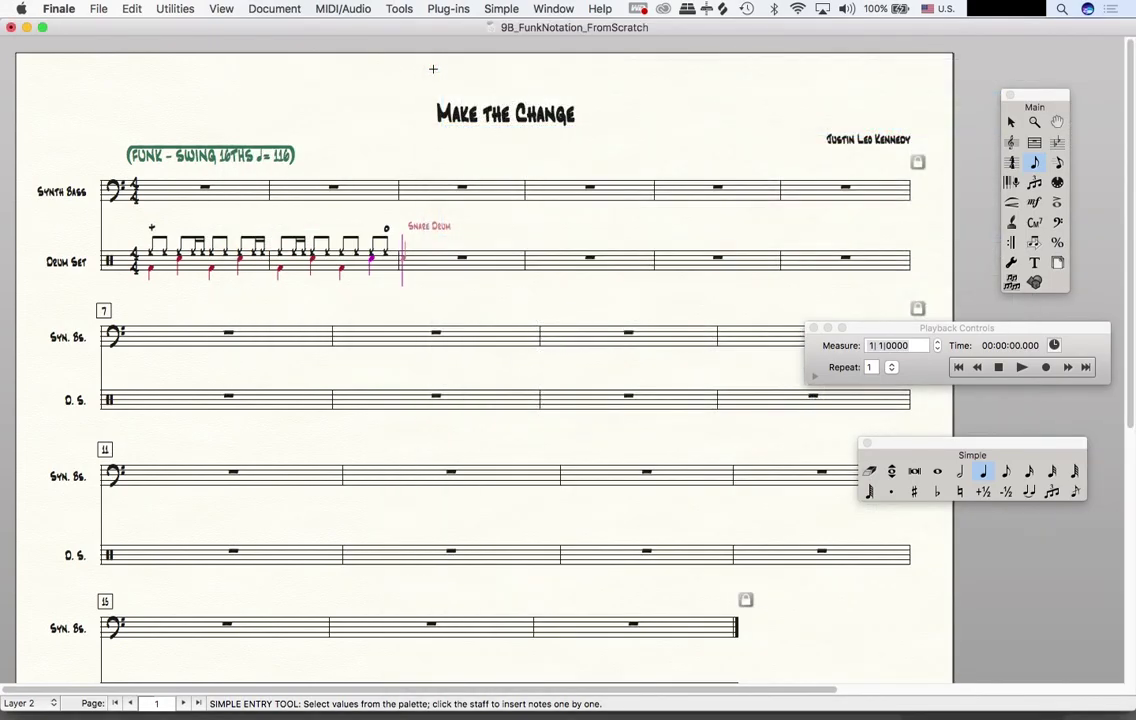